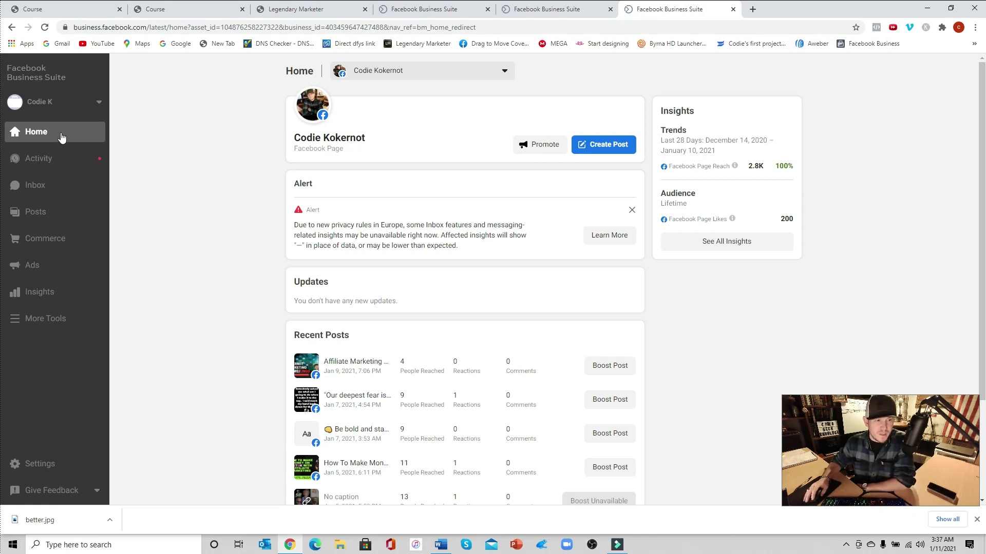
Go to Business Settings > Data Sources > Pixels, where no pixels exist yet.
click(35, 328)
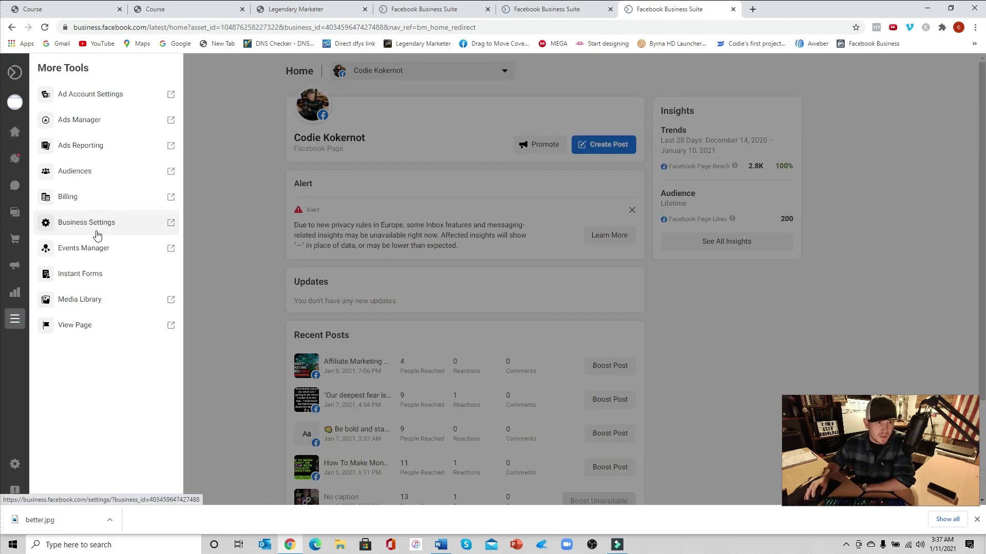
click(94, 226)
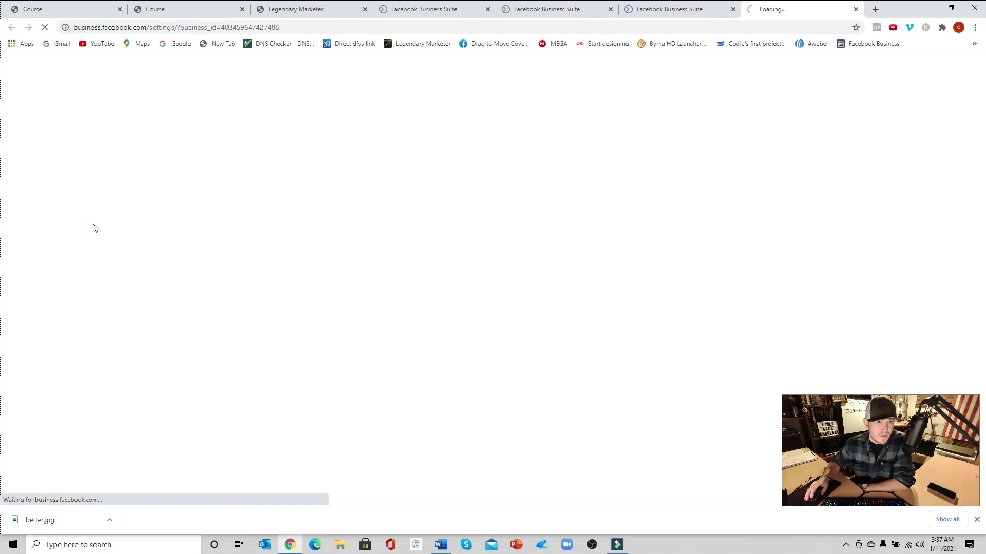
scroll(78, 298, down, 2)
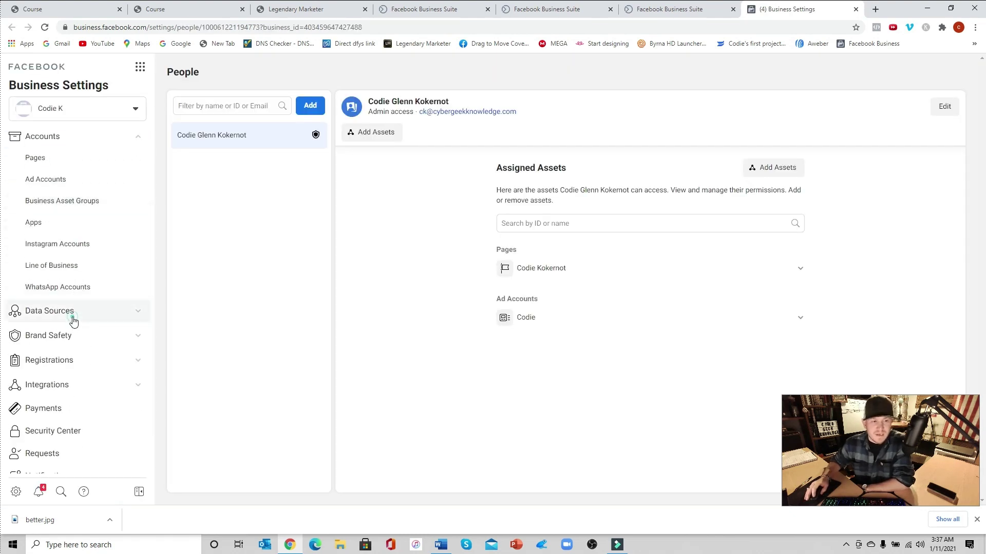
click(73, 321)
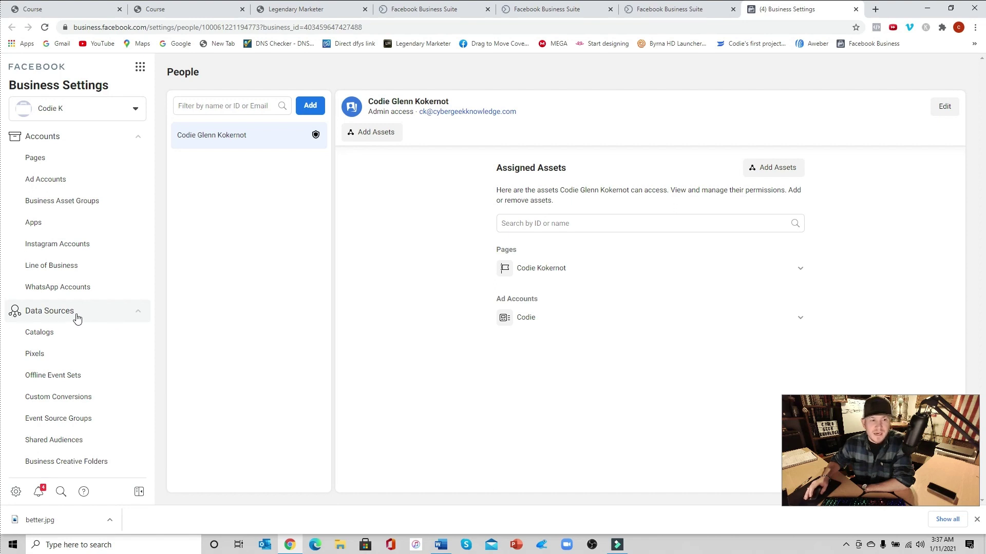
scroll(57, 325, down, 1)
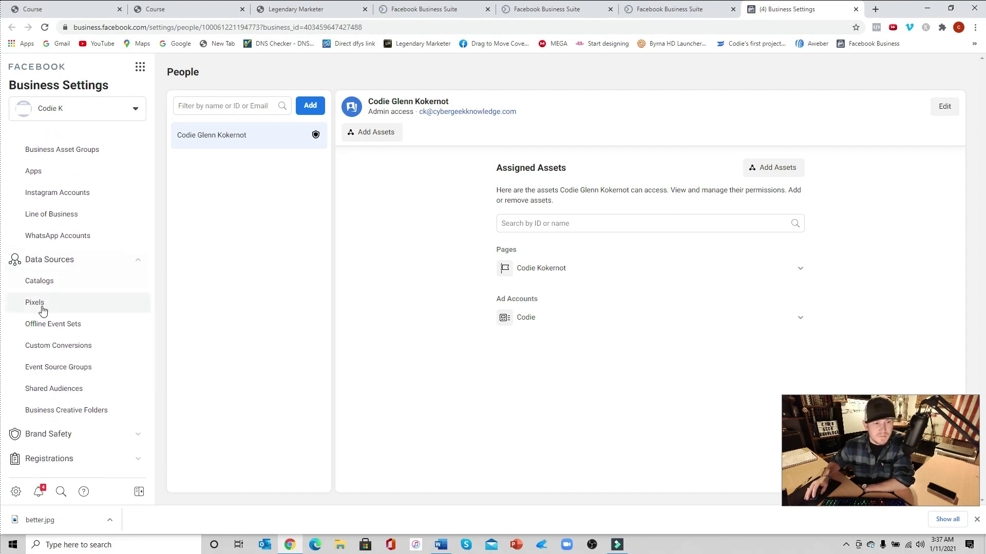
click(44, 305)
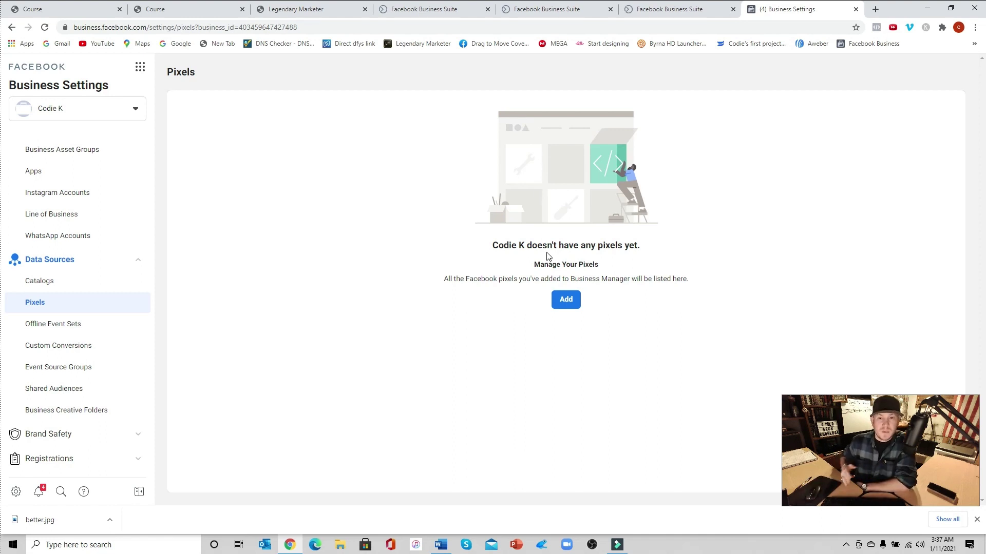
Create a new pixel, keeping its suggested name.
click(567, 306)
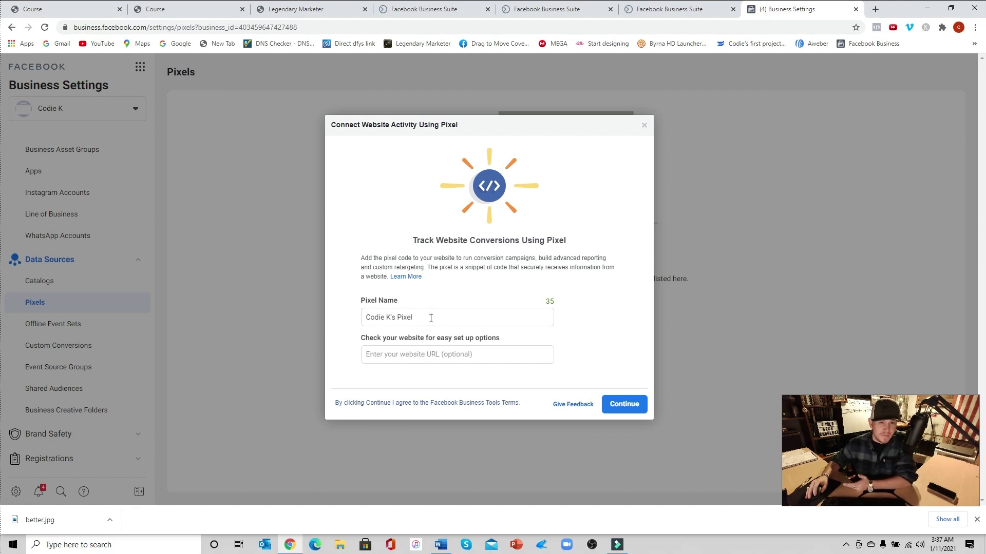
click(431, 318)
click(453, 281)
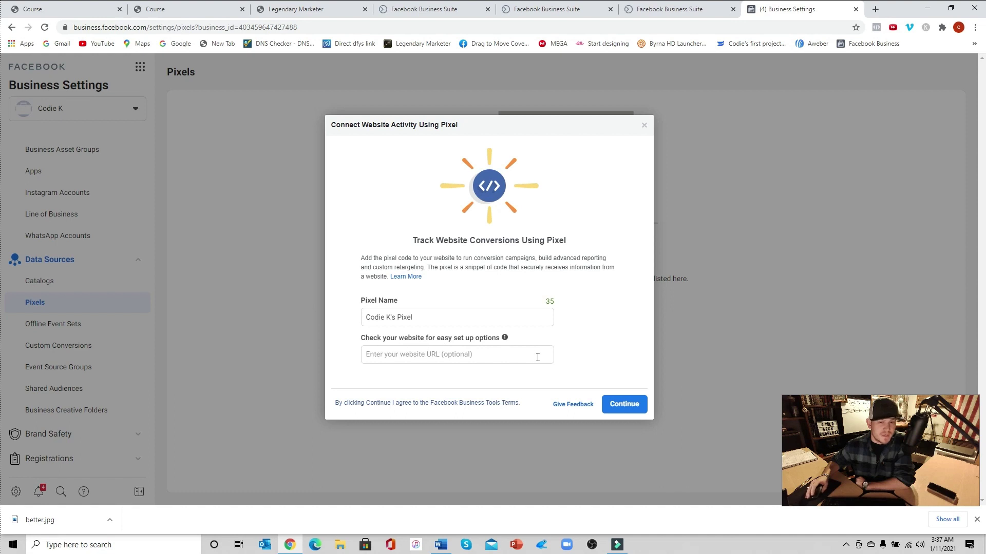
click(627, 403)
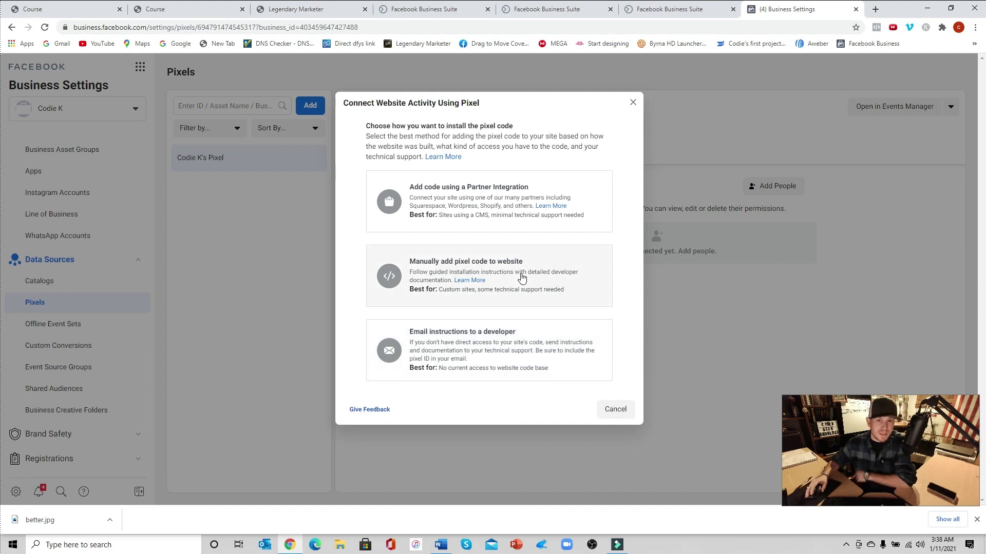
Choose manual installation and copy the pixel's base code.
click(521, 278)
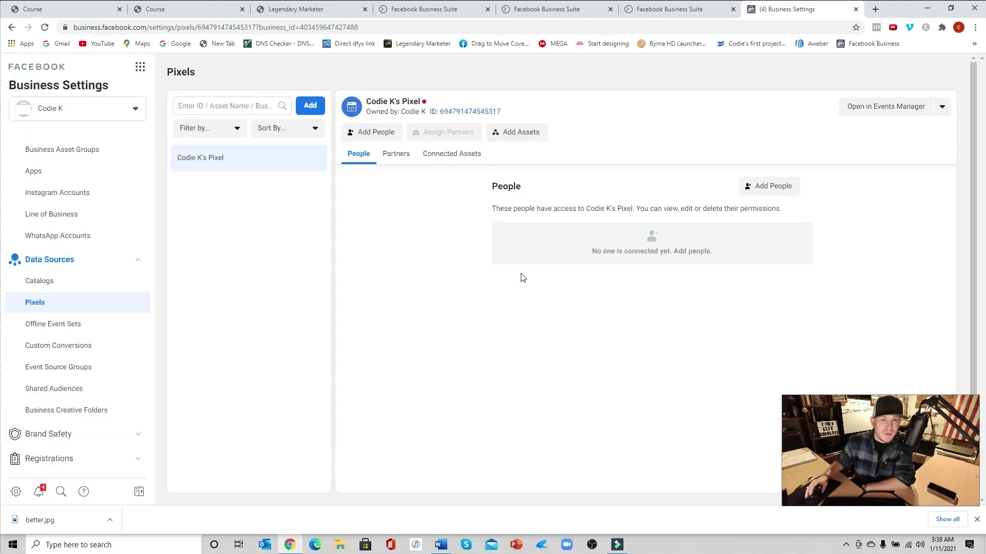
scroll(523, 275, down, 1)
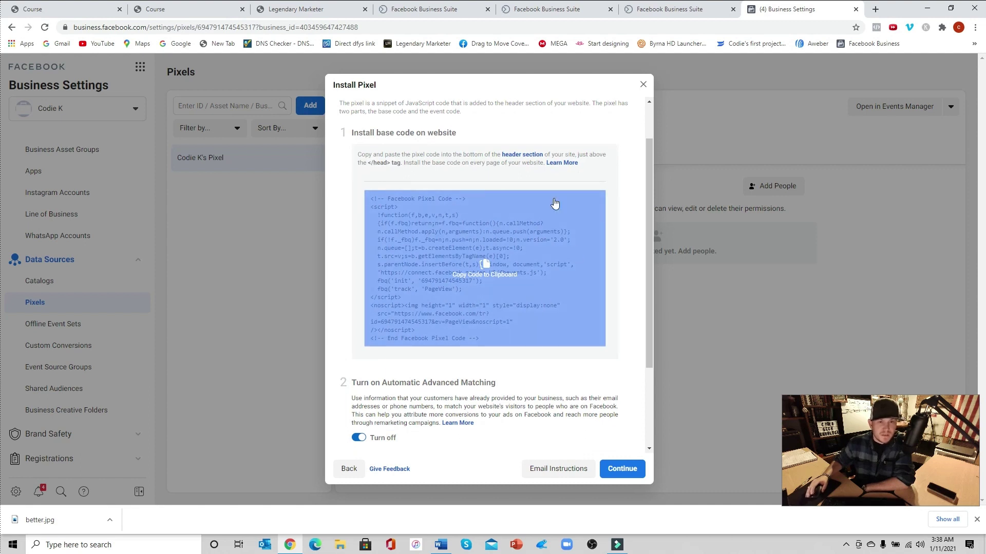
click(465, 248)
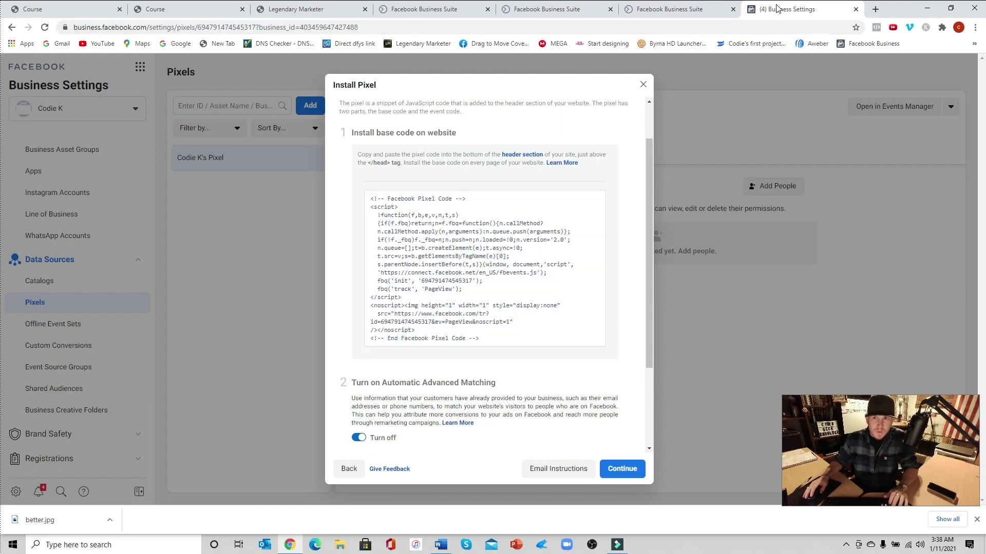
In a new tab, open the top ClickFunnels funnel's Settings.
click(875, 9)
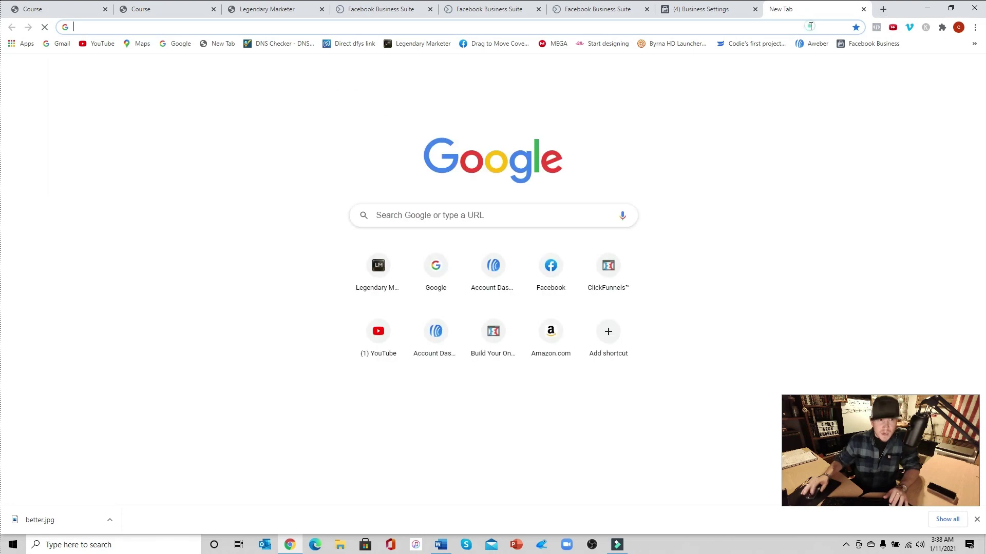
click(810, 26)
text(click)
key(Return)
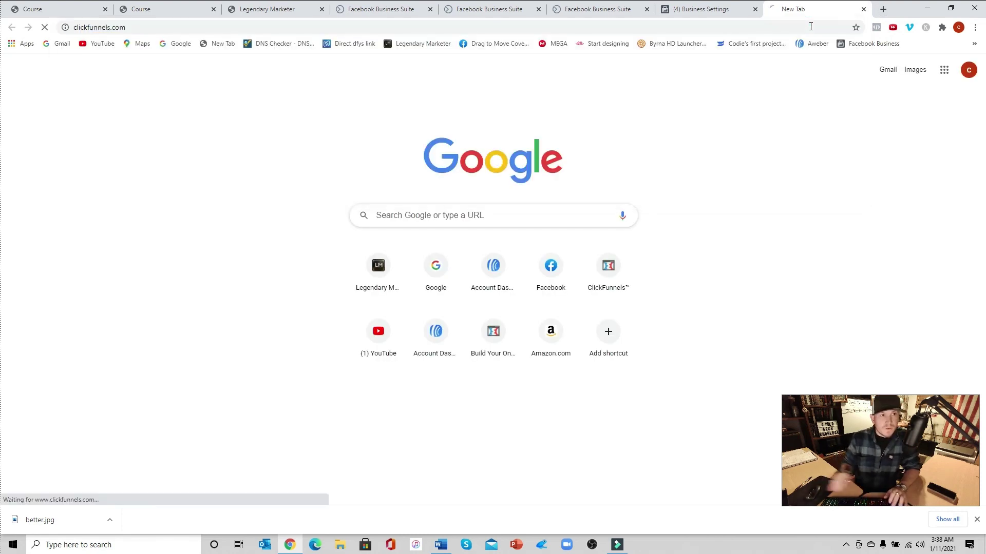
click(623, 76)
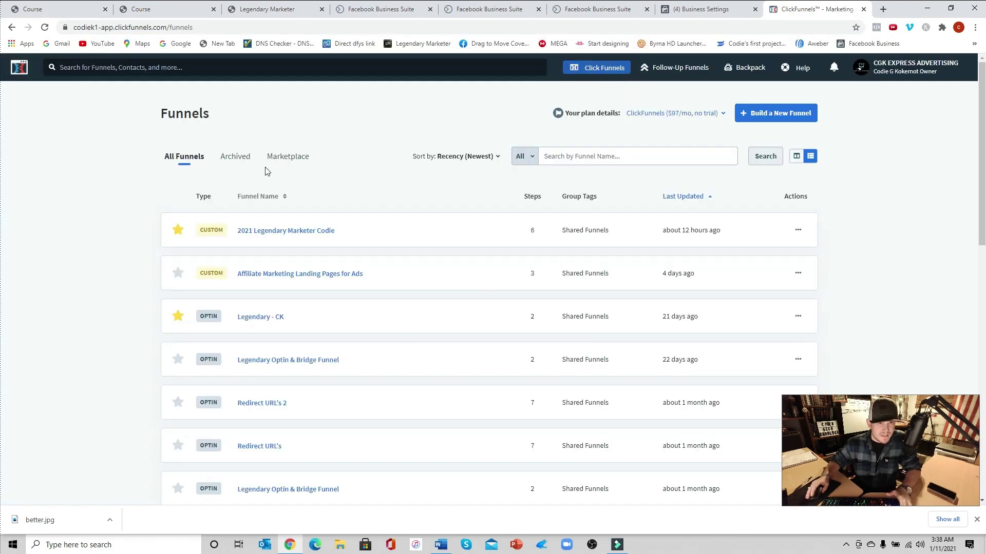
click(289, 231)
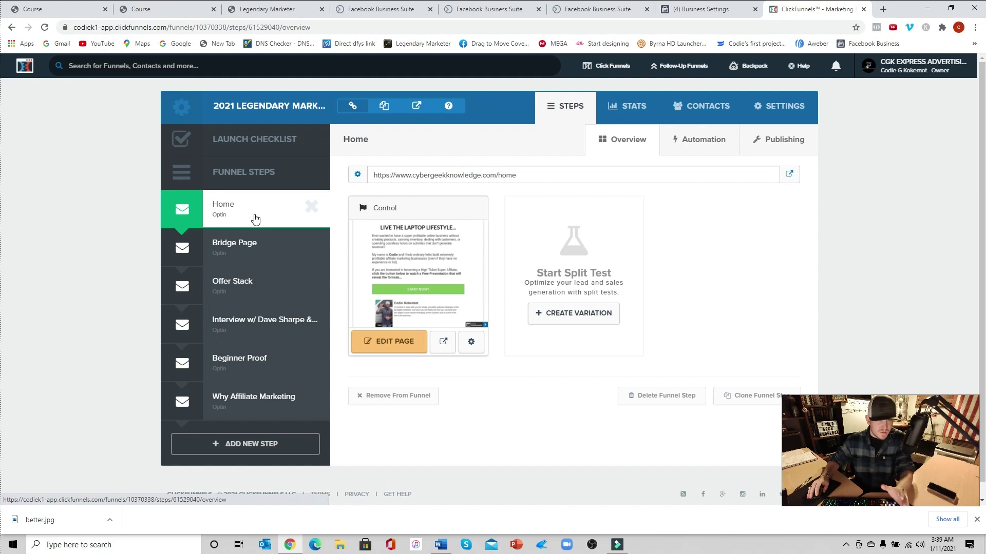
click(765, 113)
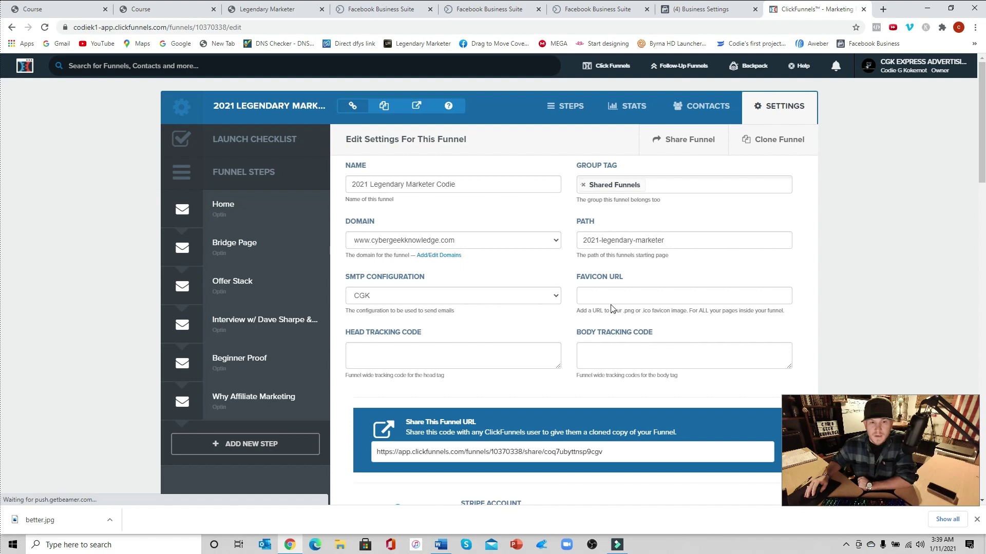
Paste the pixel base code into the Head Tracking Code box and save the settings.
click(431, 354)
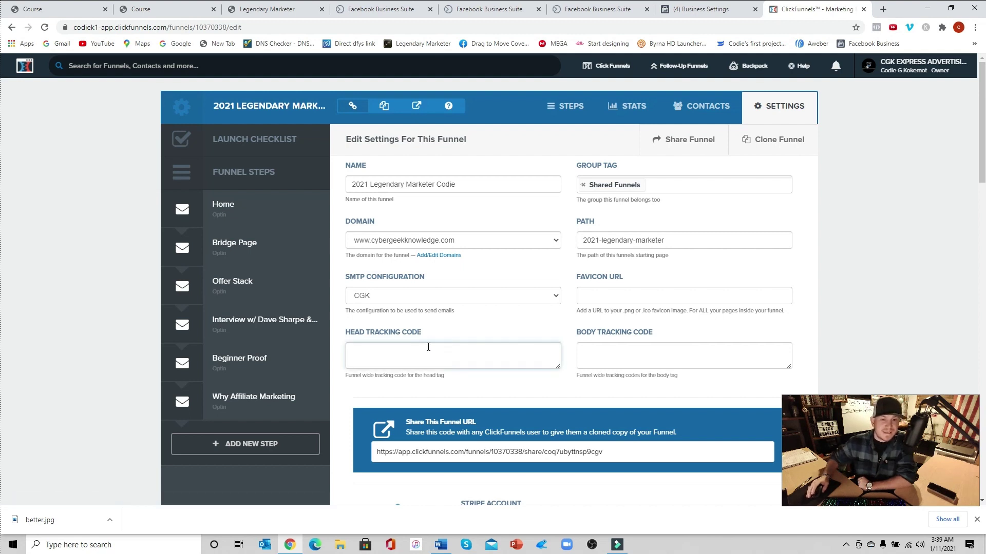
right_click(386, 354)
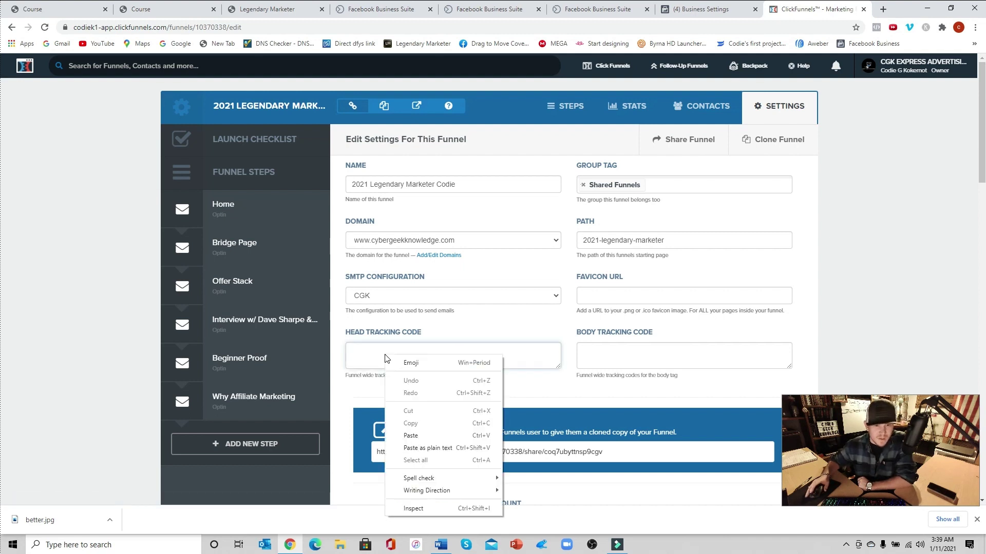
click(424, 428)
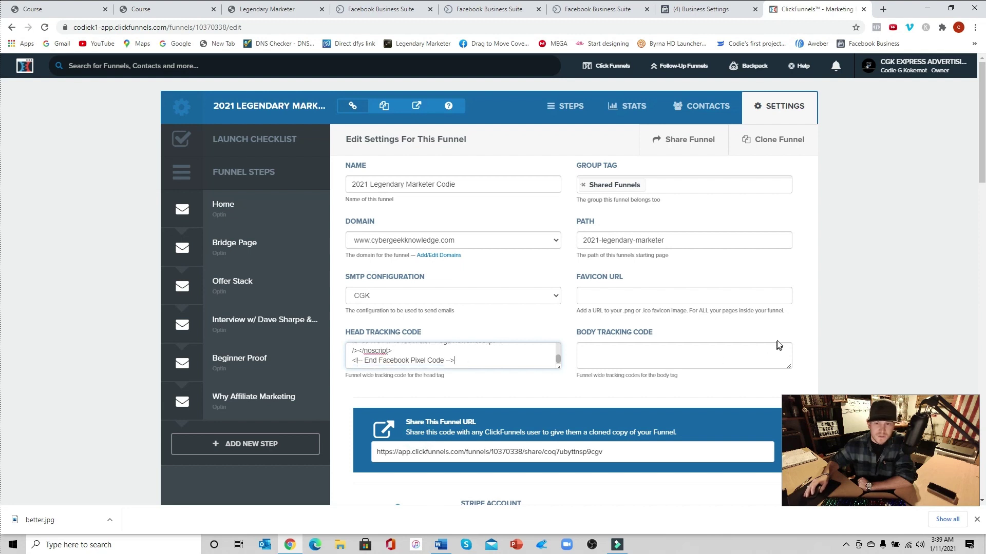
scroll(833, 325, down, 5)
scroll(803, 341, down, 18)
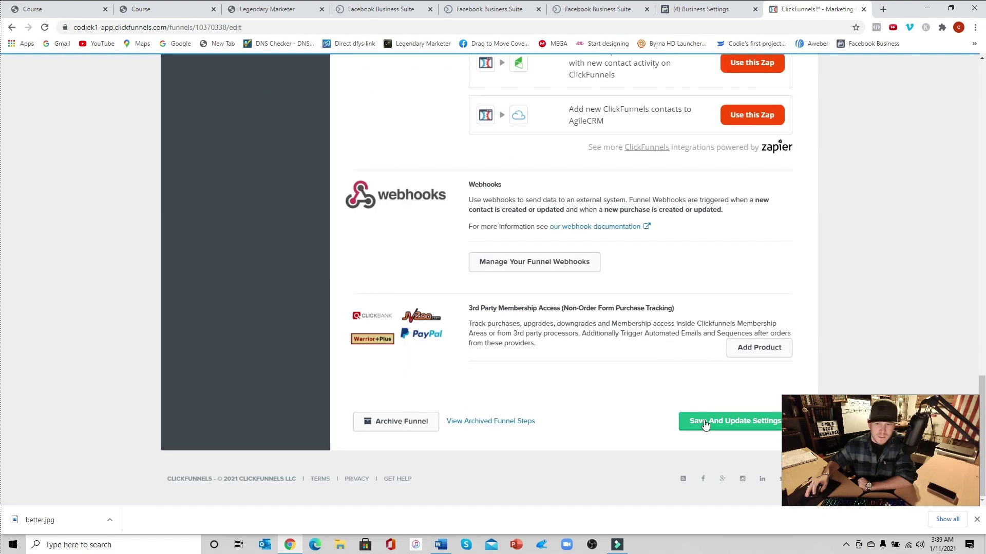
click(703, 421)
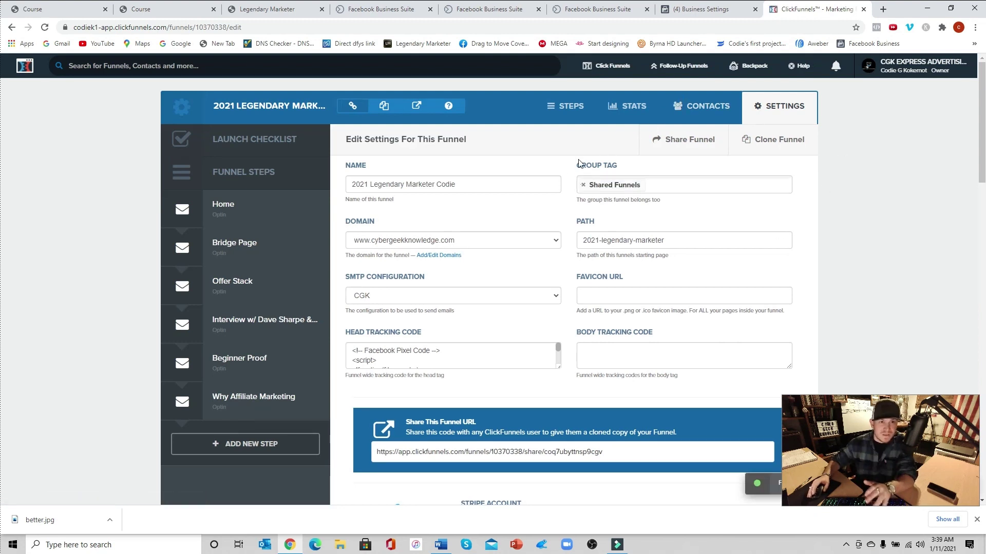
Back in the Install Pixel dialog, re-copy the base code and reach the Test the base code step.
click(693, 8)
click(535, 323)
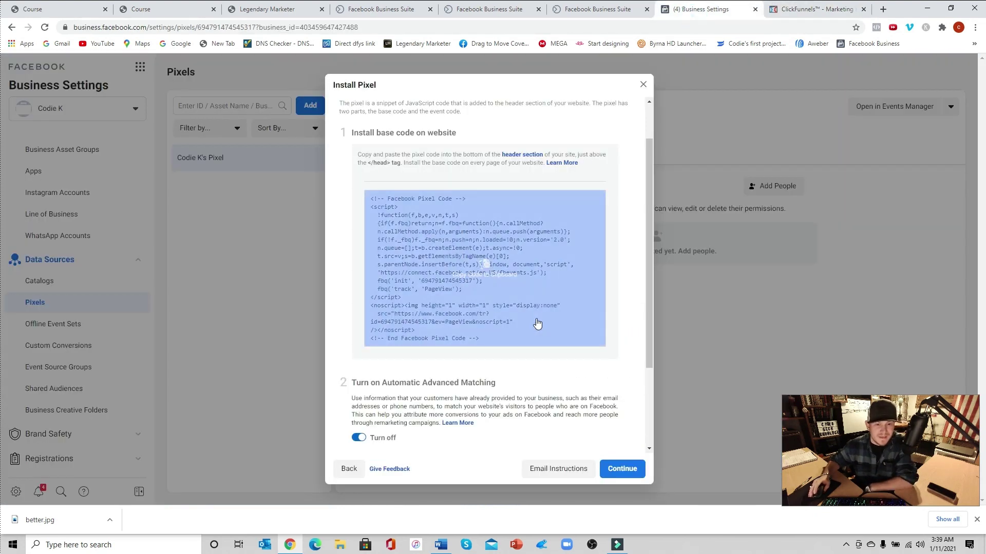
scroll(550, 324, down, 3)
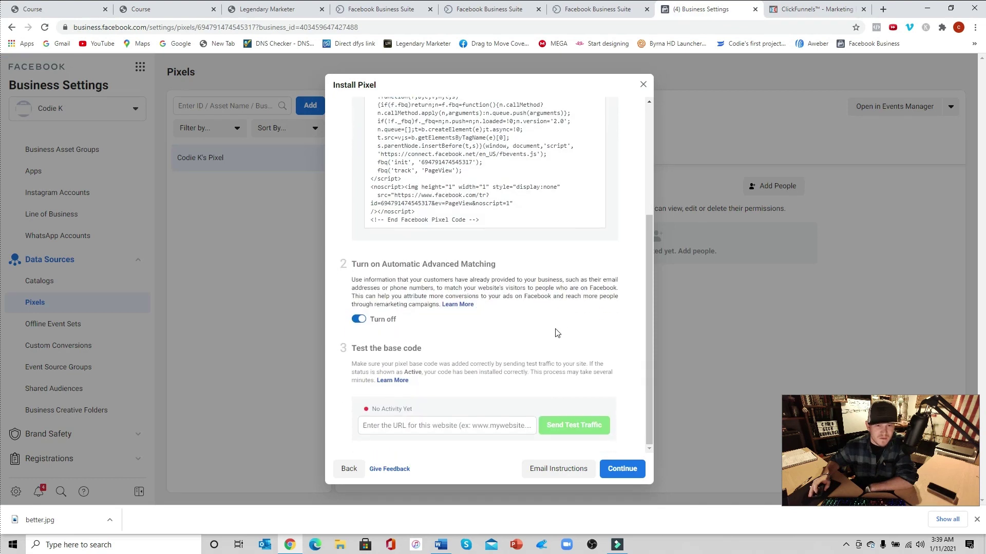
click(434, 190)
scroll(418, 181, down, 2)
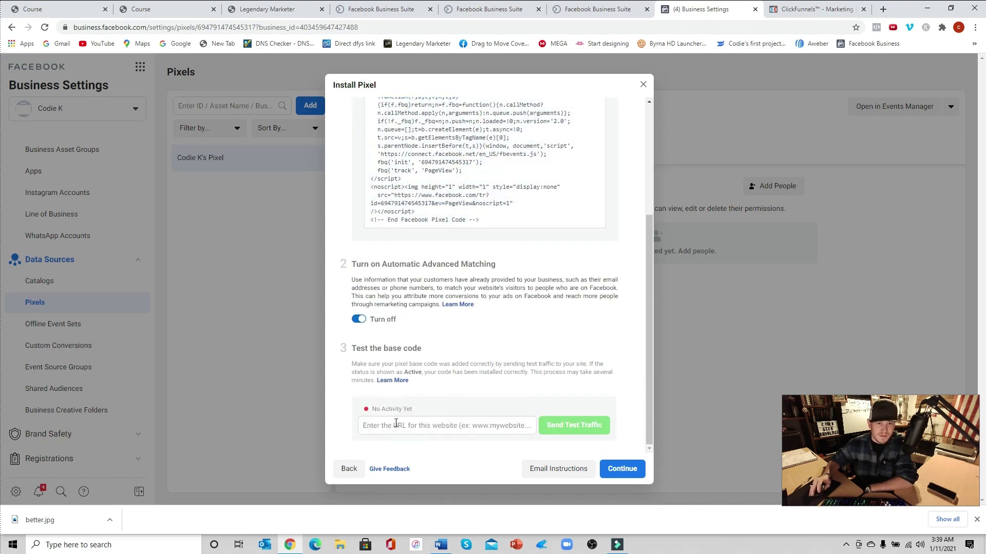
click(395, 425)
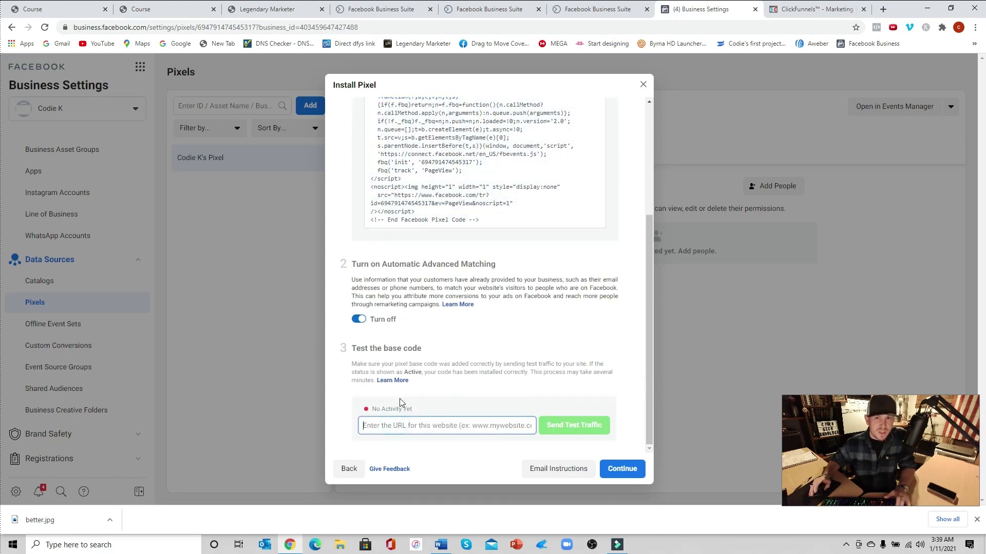
click(814, 8)
click(531, 174)
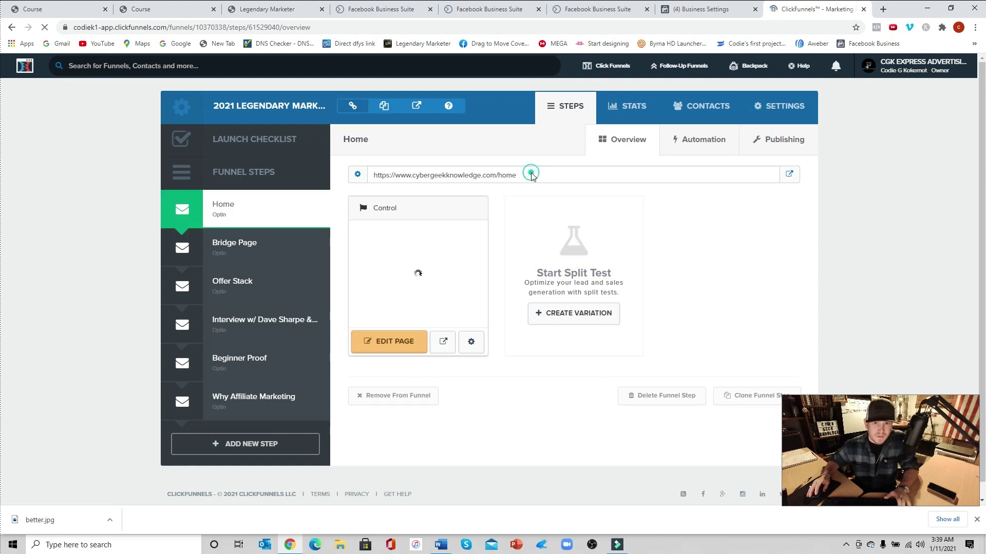
triple_click(501, 174)
right_click(504, 176)
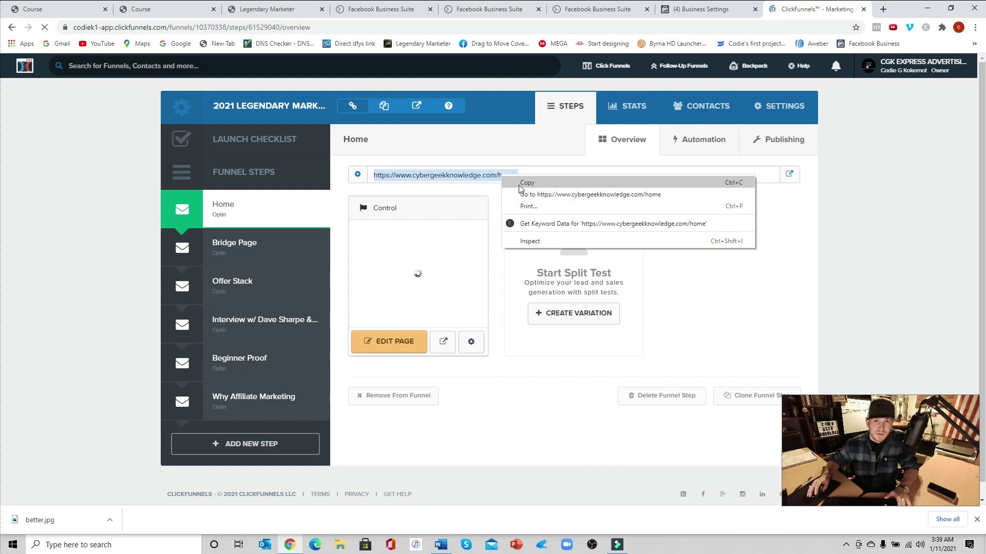
click(518, 183)
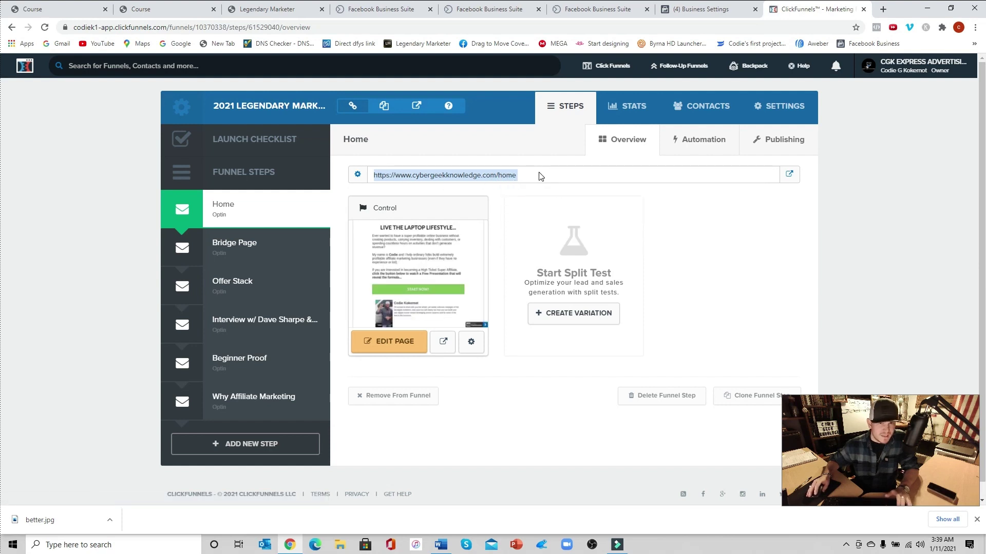
click(523, 181)
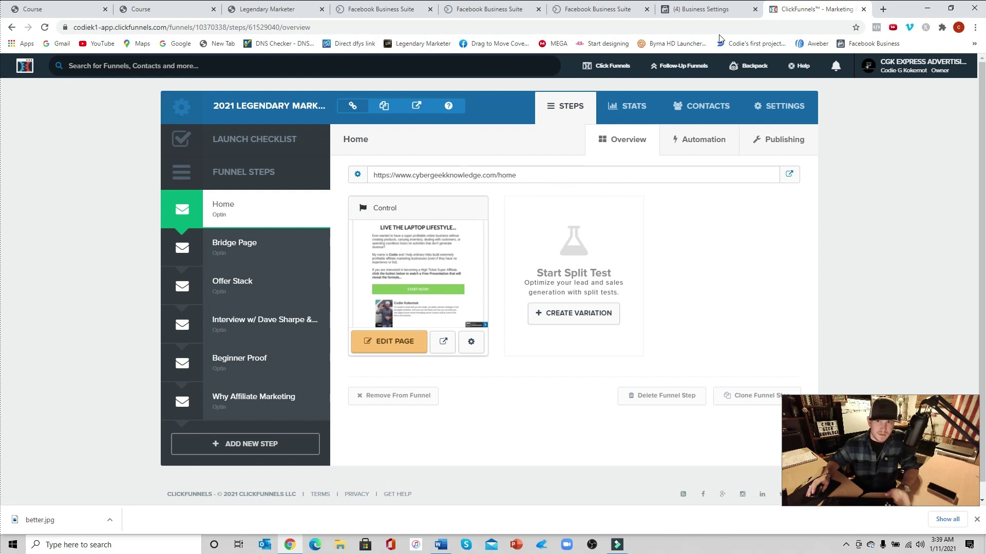
click(726, 10)
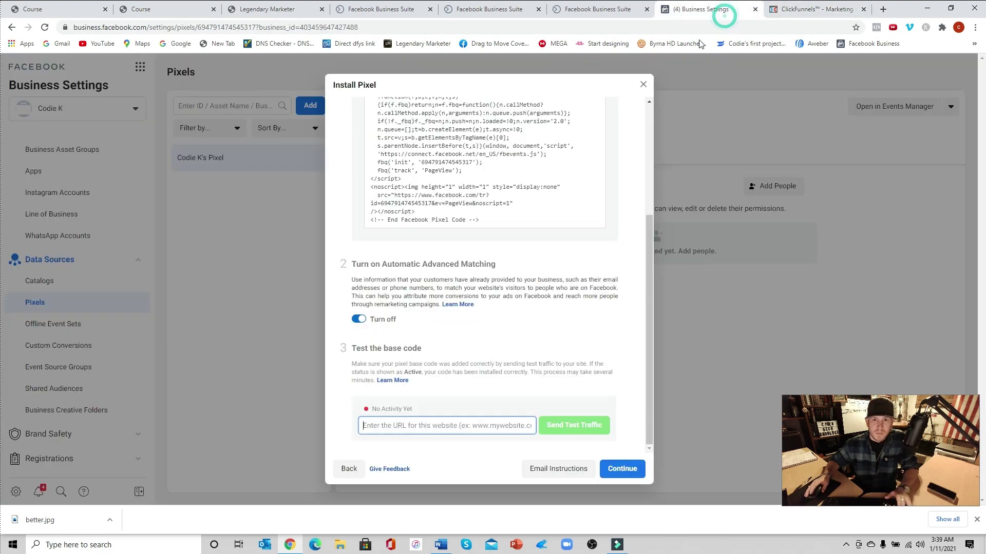
click(426, 422)
right_click(427, 422)
click(451, 341)
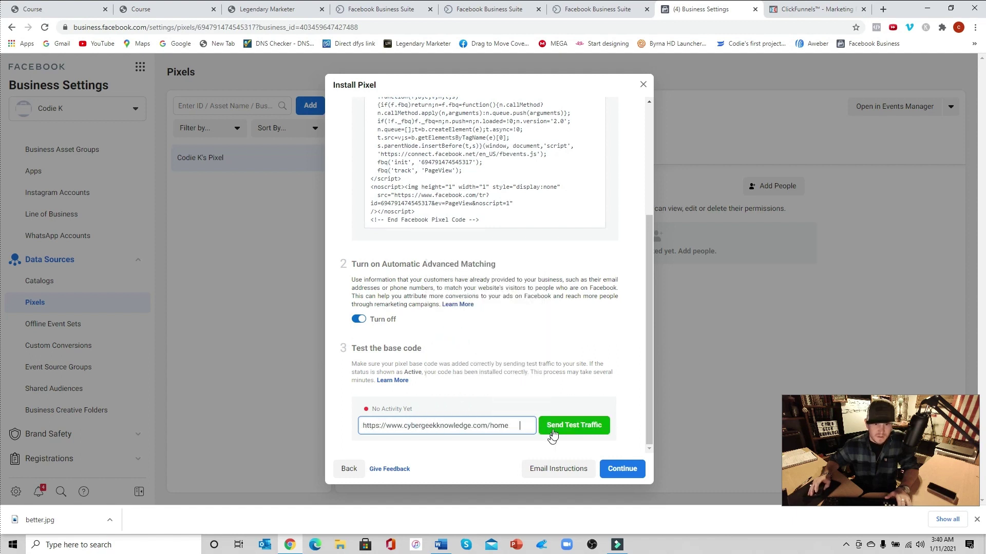
click(554, 430)
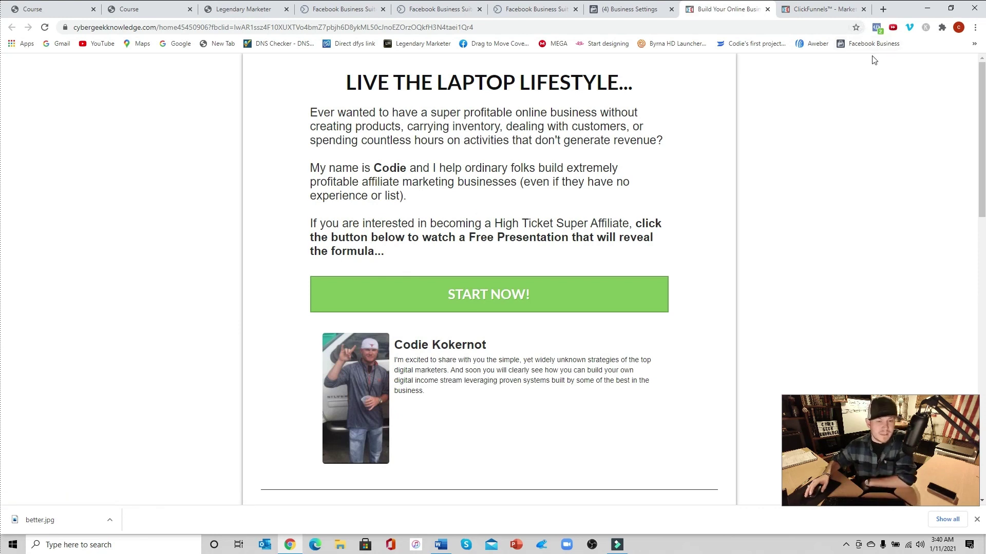
Confirm with Pixel Helper that one pixel fires PageView, then return to Business Settings.
click(876, 27)
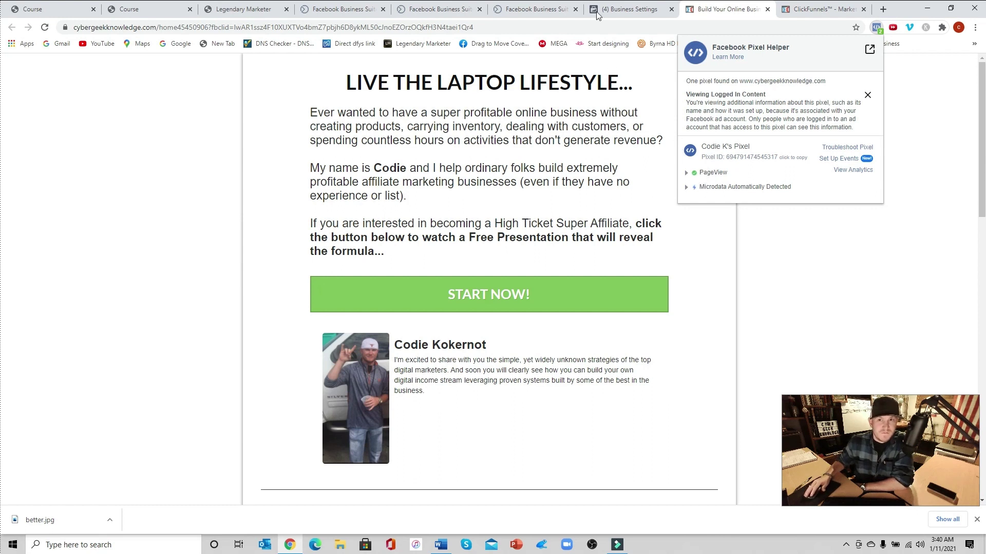
click(618, 12)
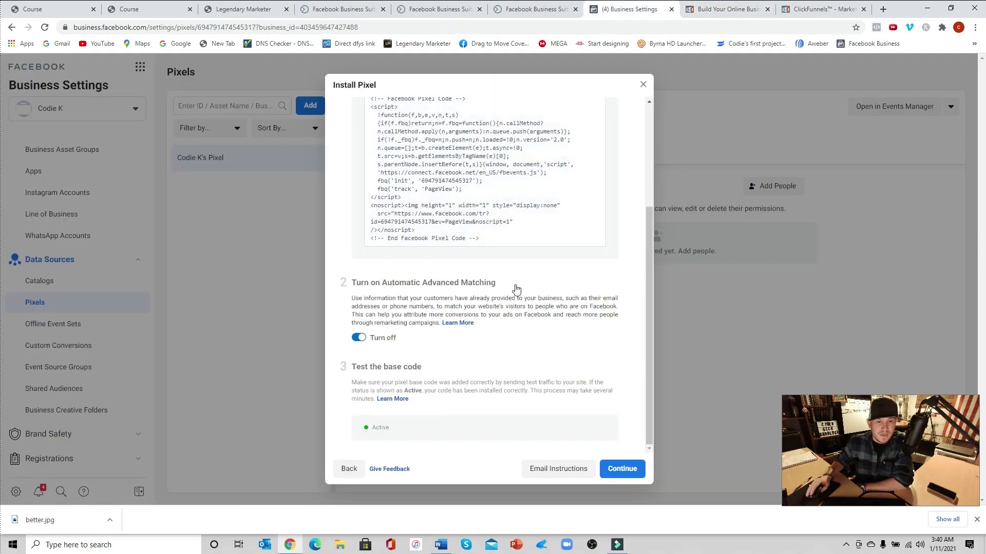
With the base code test showing Active, continue and cancel the Set Up Events dialog.
click(579, 123)
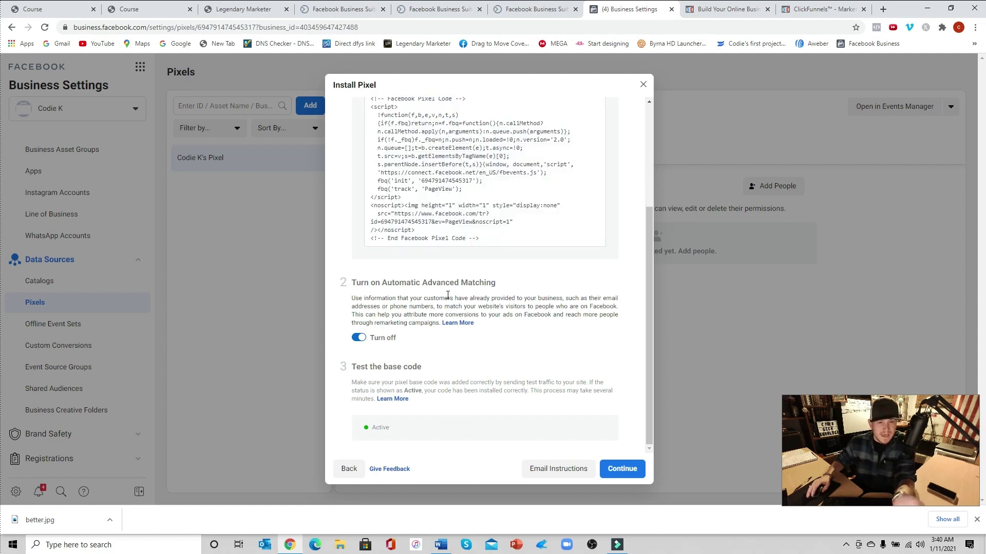
scroll(569, 284, down, 1)
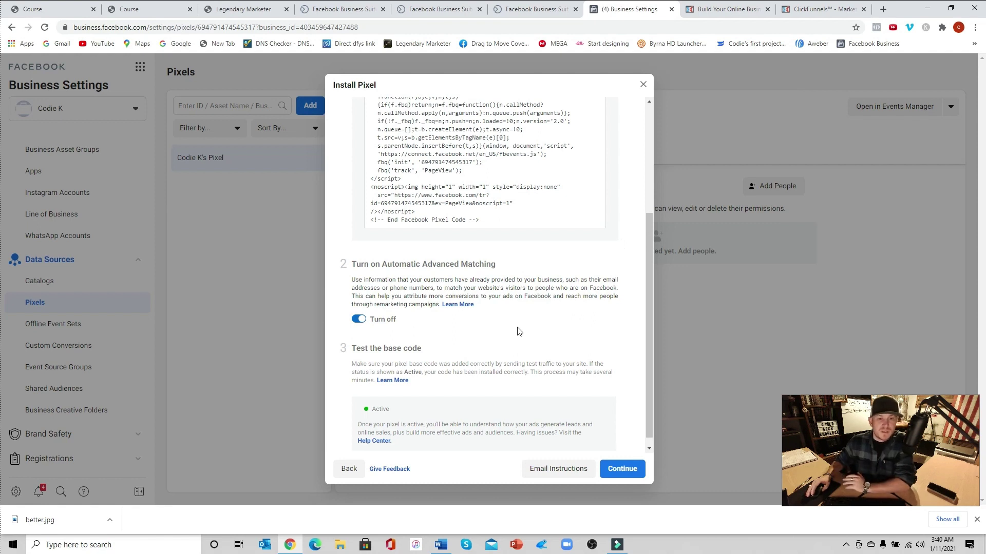
scroll(516, 332, down, 1)
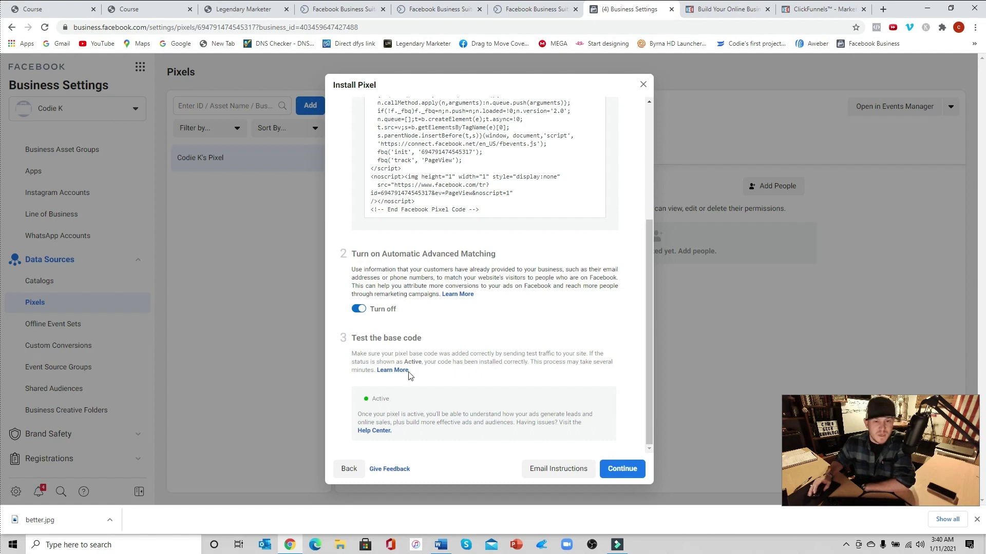
double_click(374, 399)
click(628, 469)
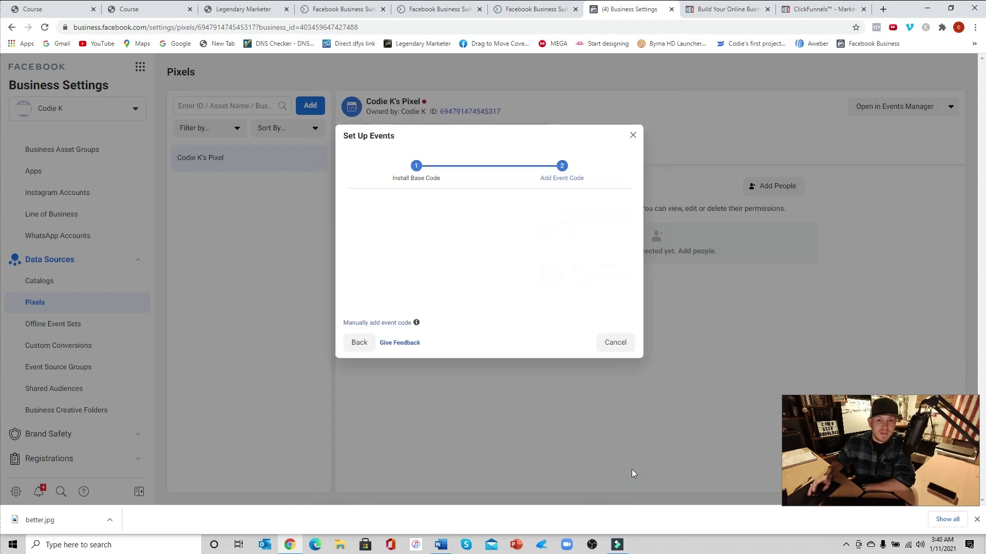
click(609, 345)
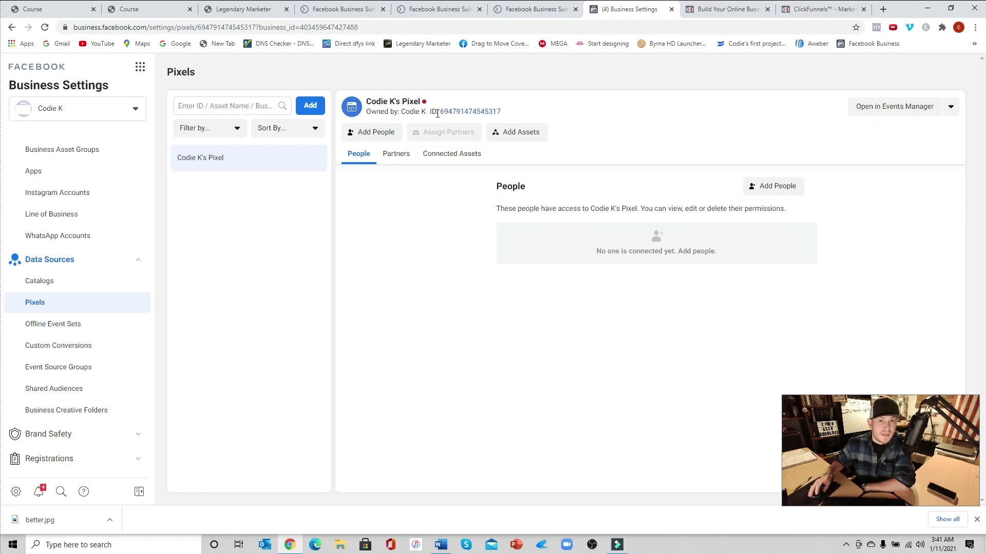
drag(437, 111, 517, 121)
double_click(502, 109)
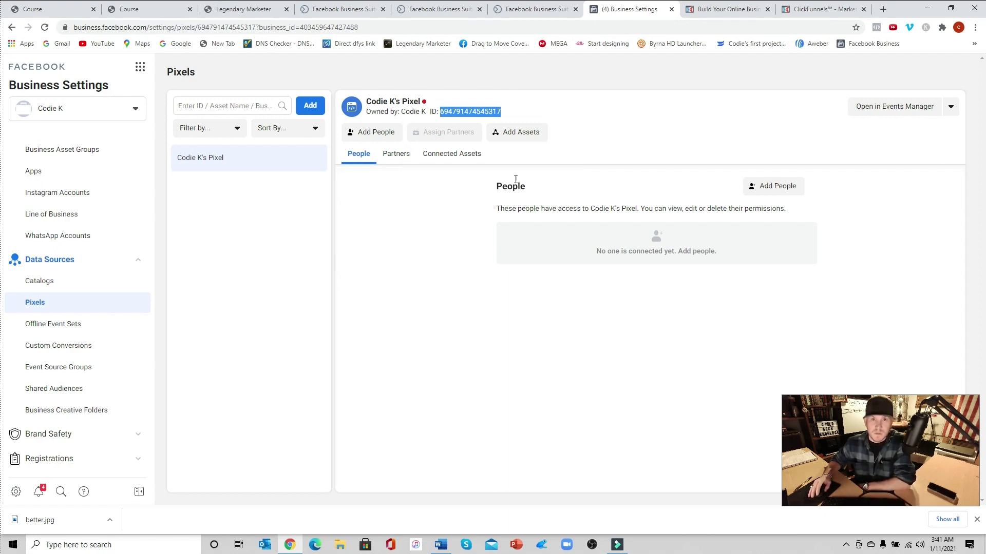
click(648, 152)
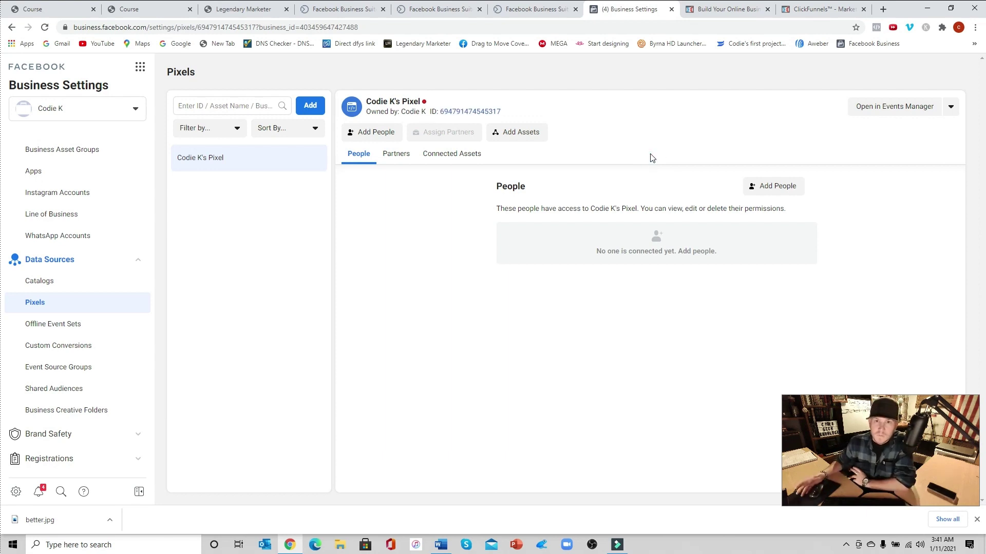